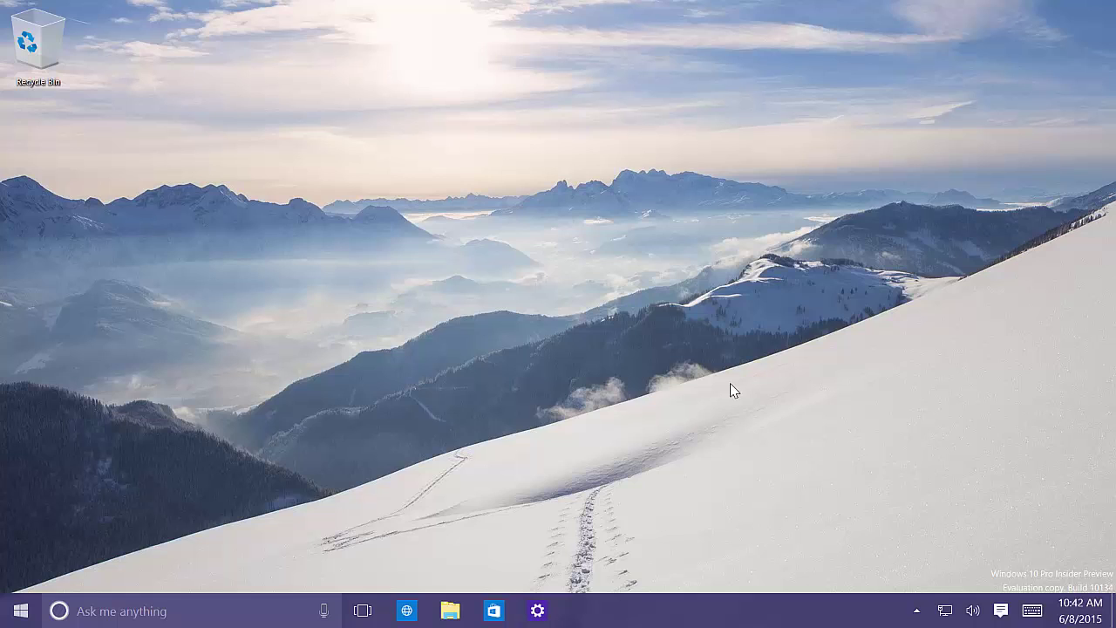
Step: Search for 'sni' and launch the Snipping Tool
left_click(173, 610)
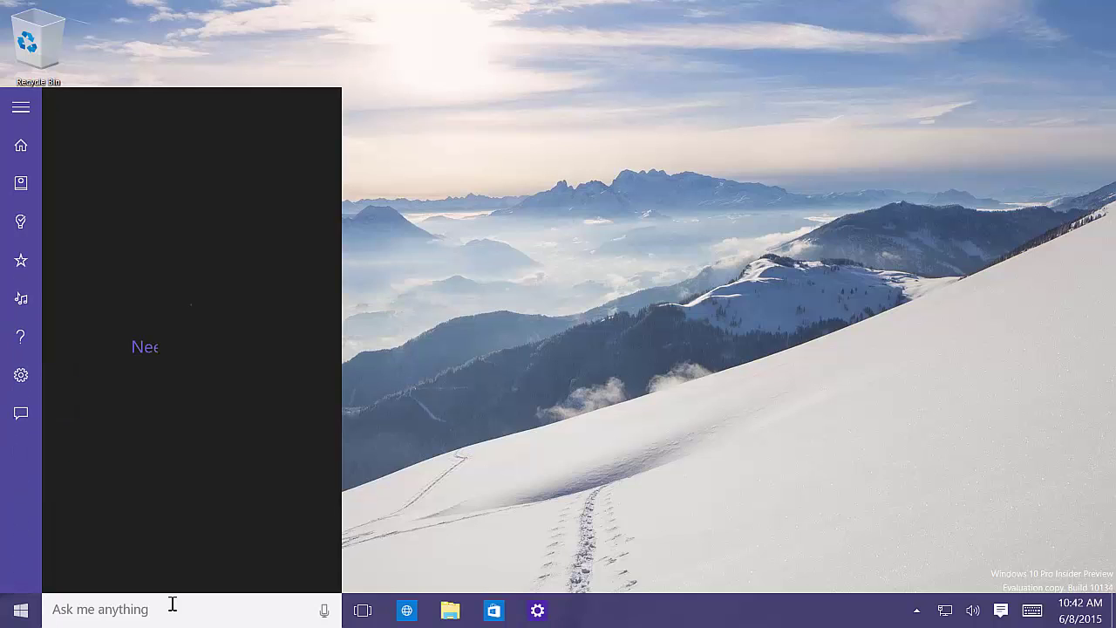
type("sni")
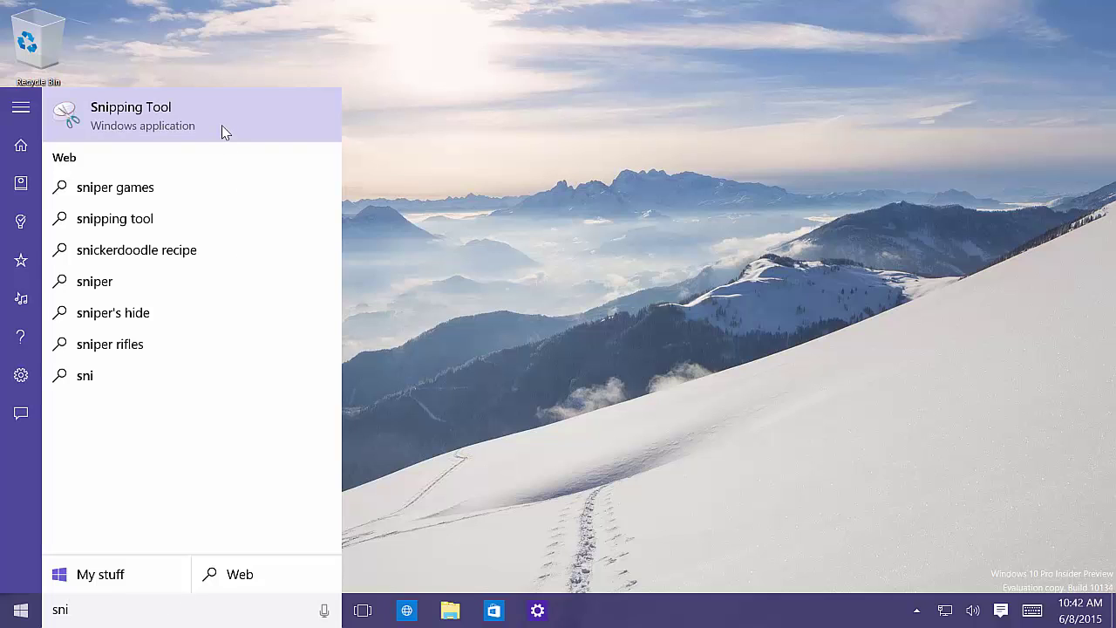
left_click(171, 128)
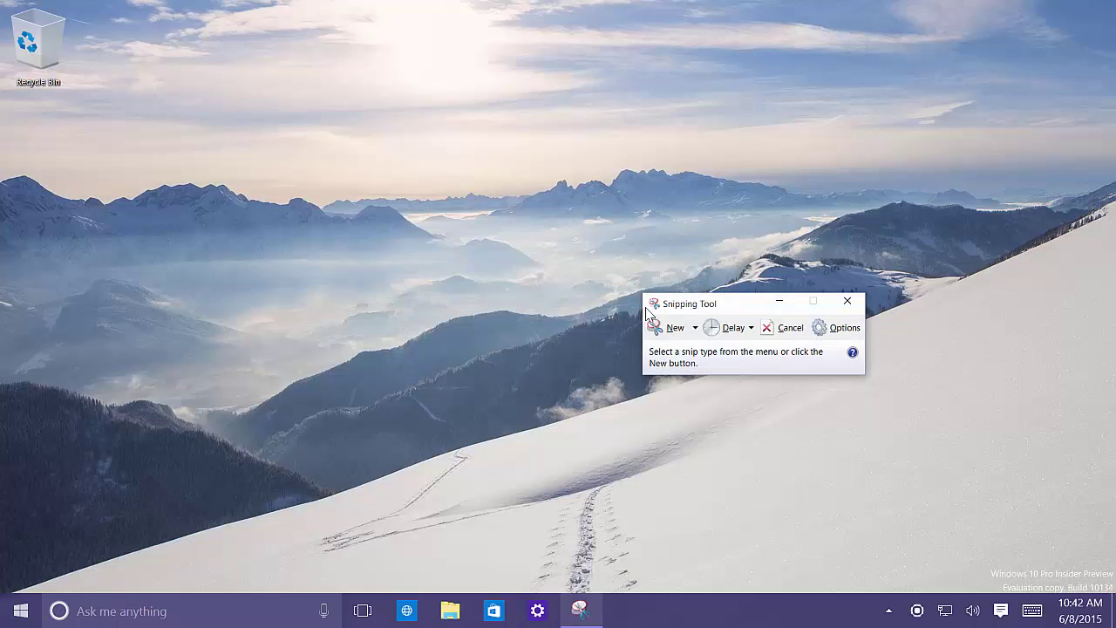
Step: Move the Snipping Tool window to the upper left and set the snip delay to 2 seconds
left_click_drag(744, 310, 446, 114)
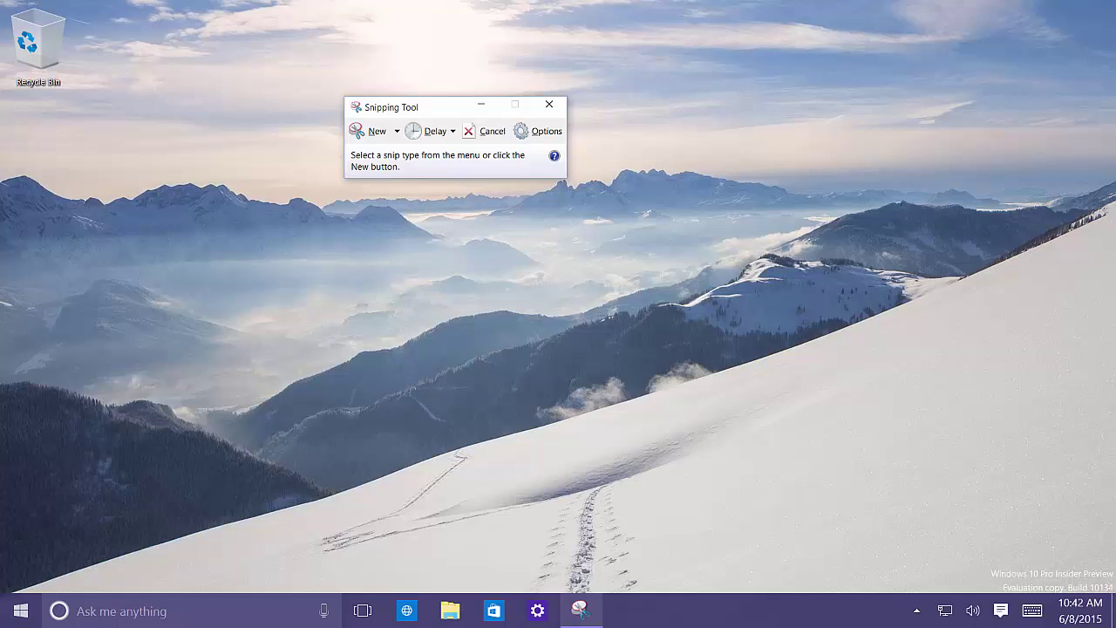
left_click(445, 138)
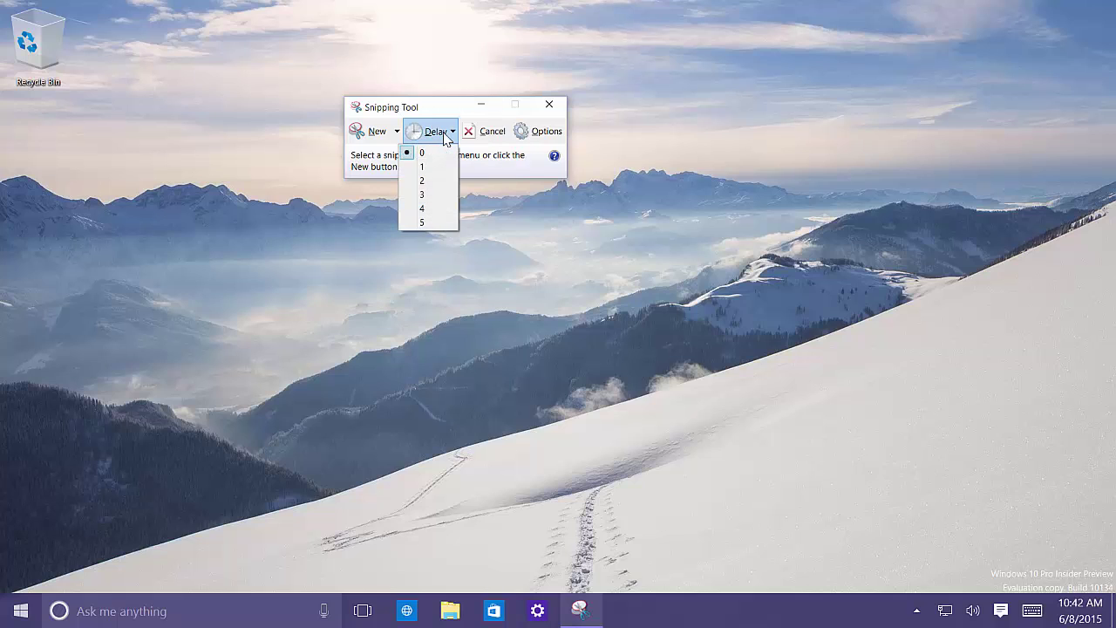
left_click(438, 186)
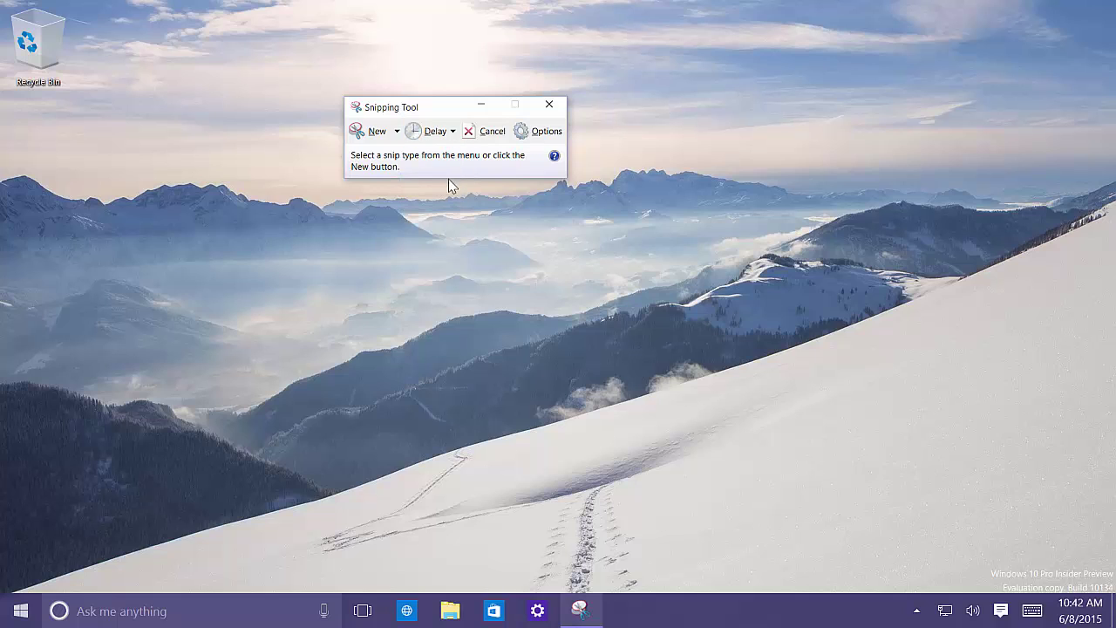
Step: Take a delayed snip of the mountain landscape, scribble a pen stroke on it, and discard it unsaved
left_click(383, 137)
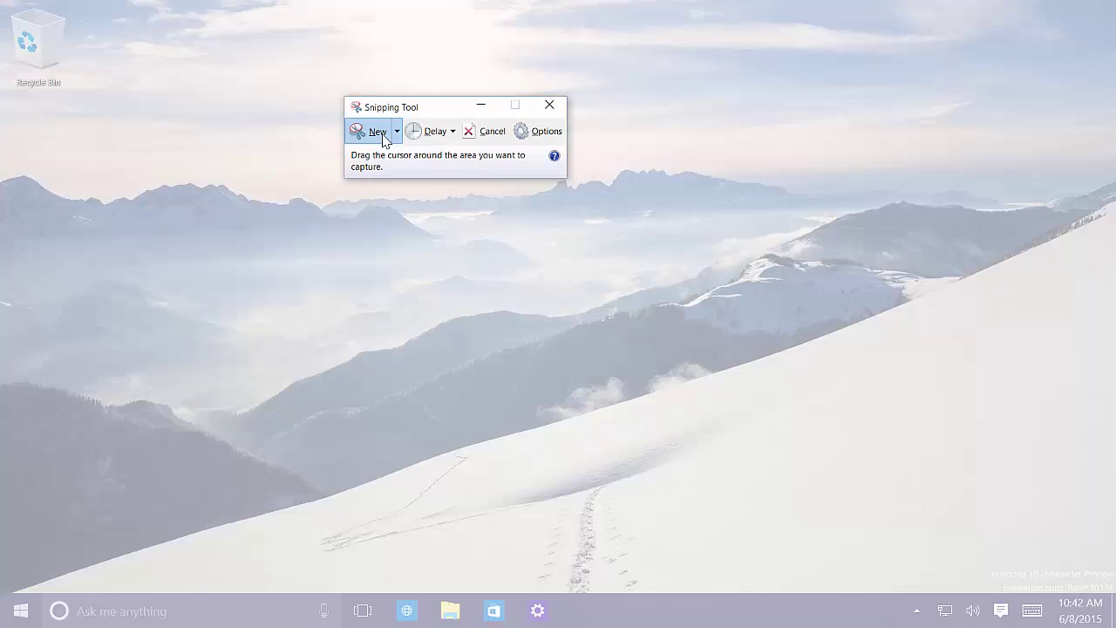
left_click_drag(248, 211, 722, 429)
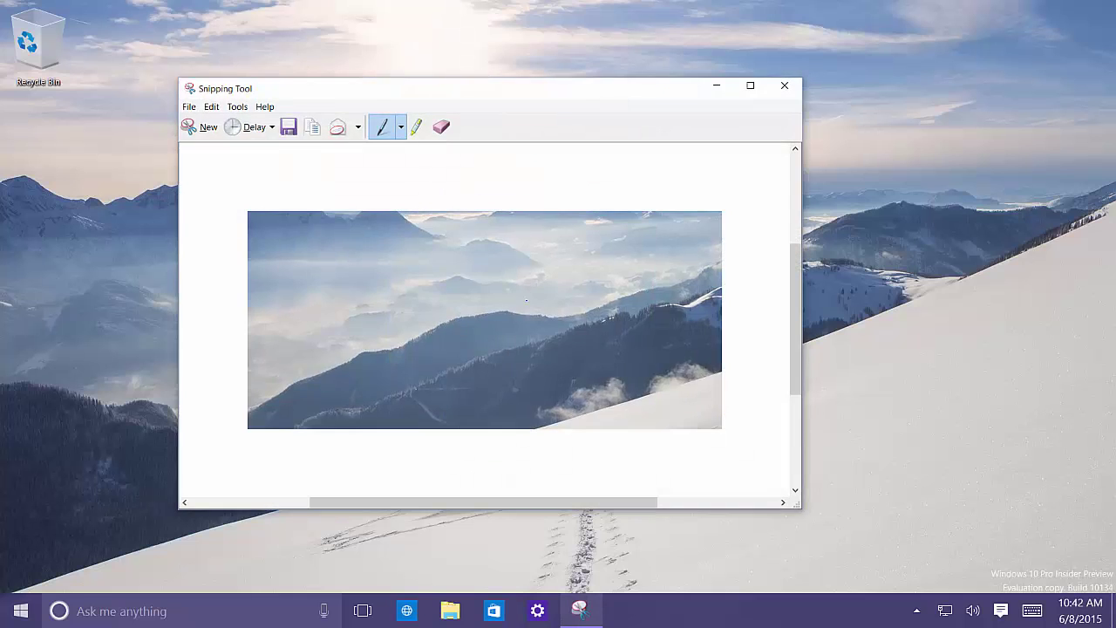
mouse_move(444, 265)
left_mouse_down()
mouse_move(572, 329)
mouse_move(463, 321)
left_mouse_up()
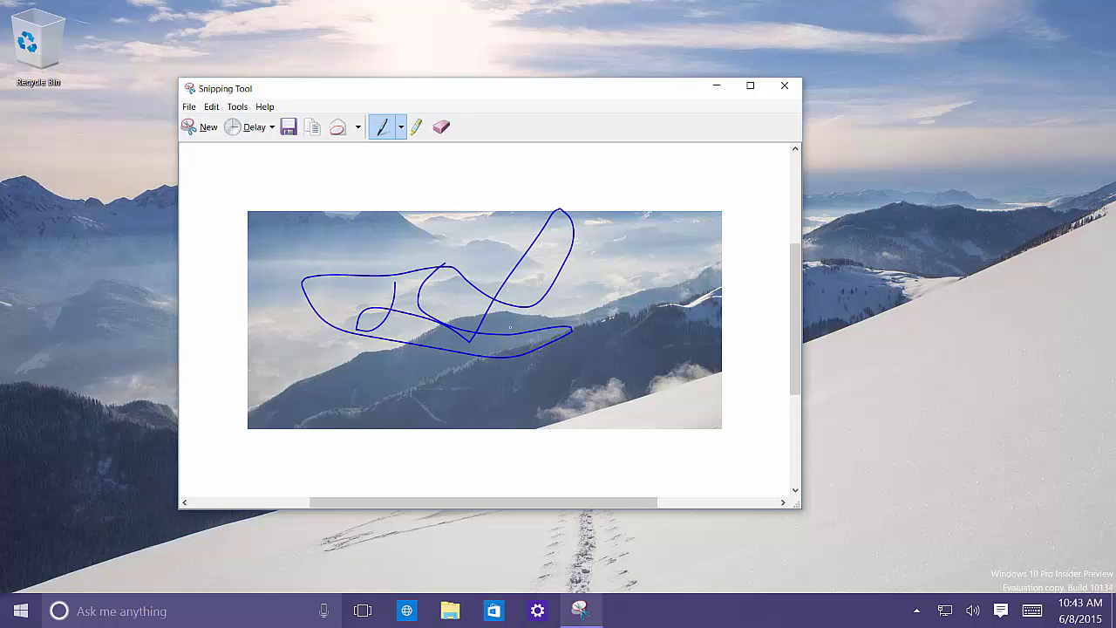
left_click(786, 87)
left_click(538, 311)
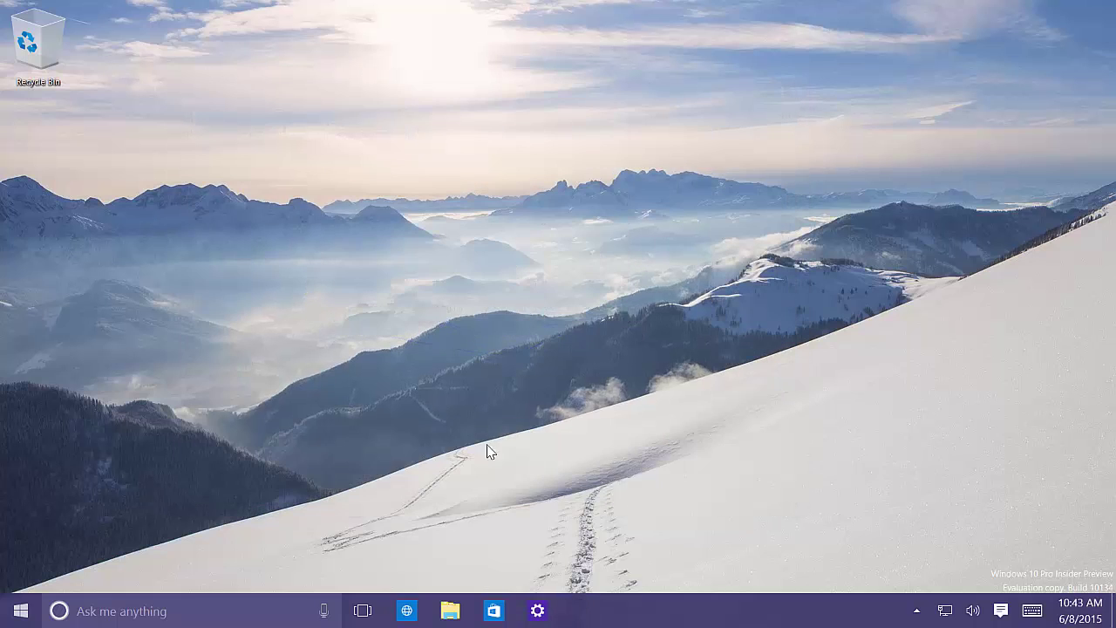
Step: Go to Update & security's Windows Update Advanced options and scroll down to Get Insider builds
left_click(538, 610)
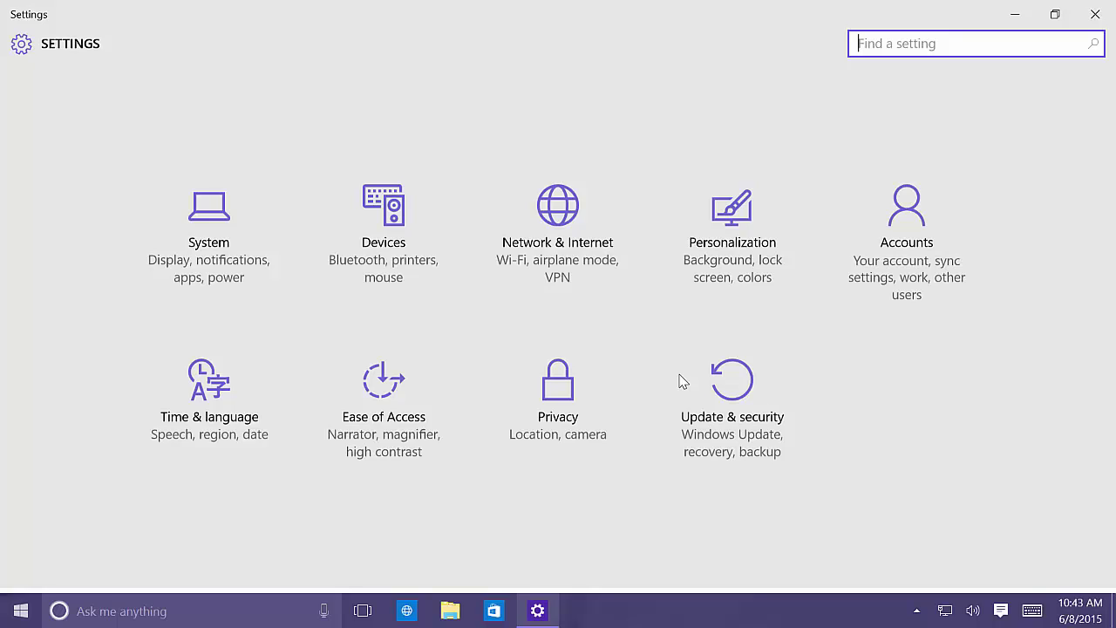
left_click(732, 385)
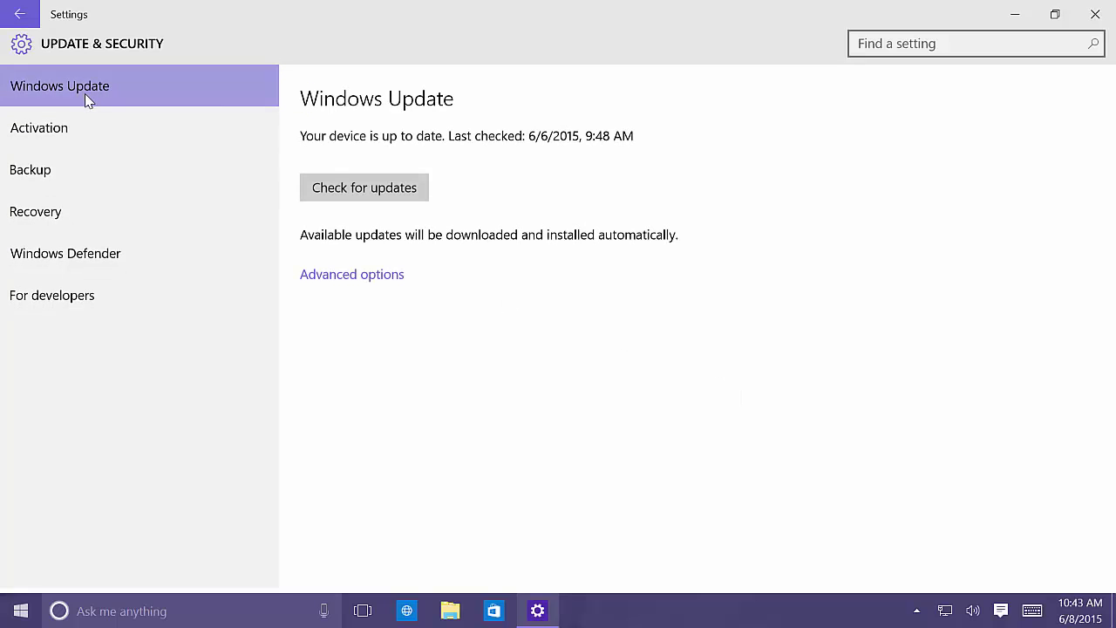
left_click(366, 276)
scroll(656, 217, "down", 3)
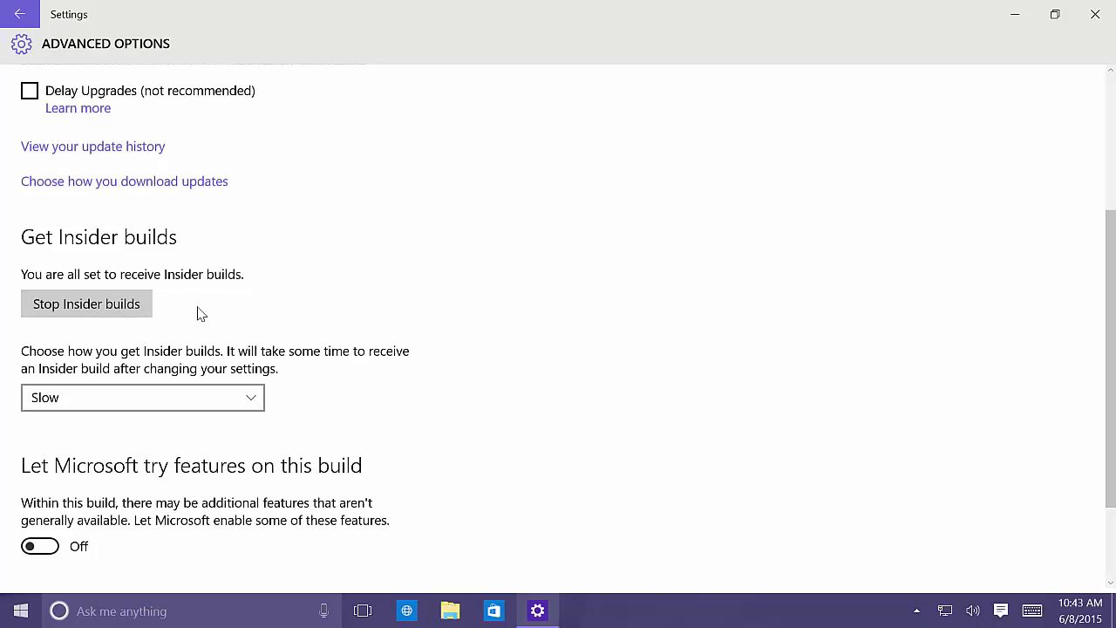
left_click(169, 397)
left_click(409, 289)
left_click(208, 397)
left_click(388, 299)
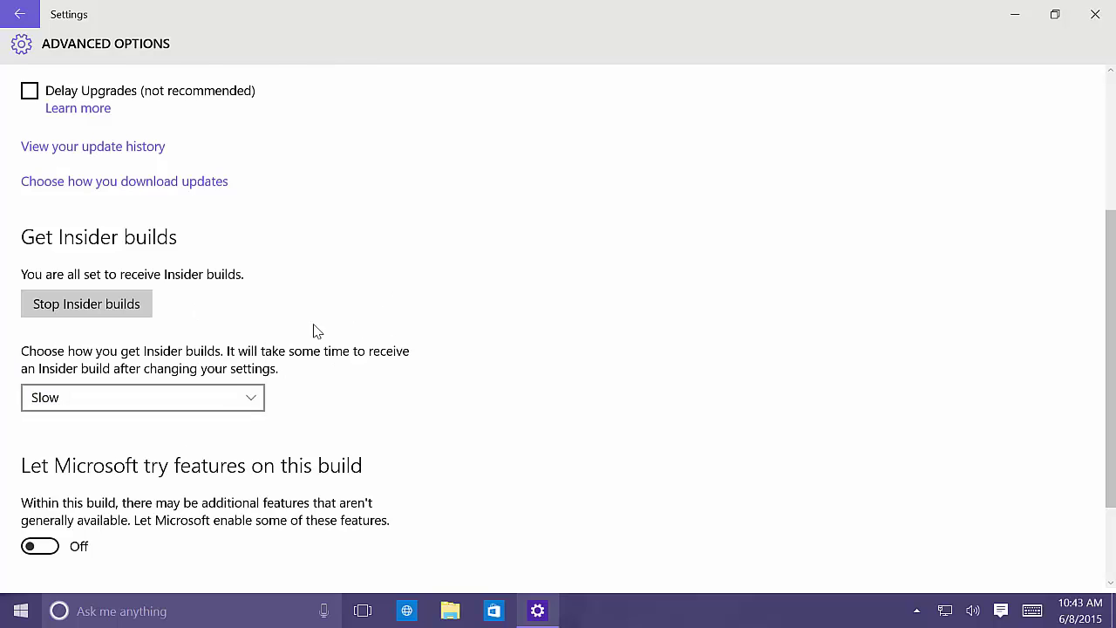
left_click(213, 402)
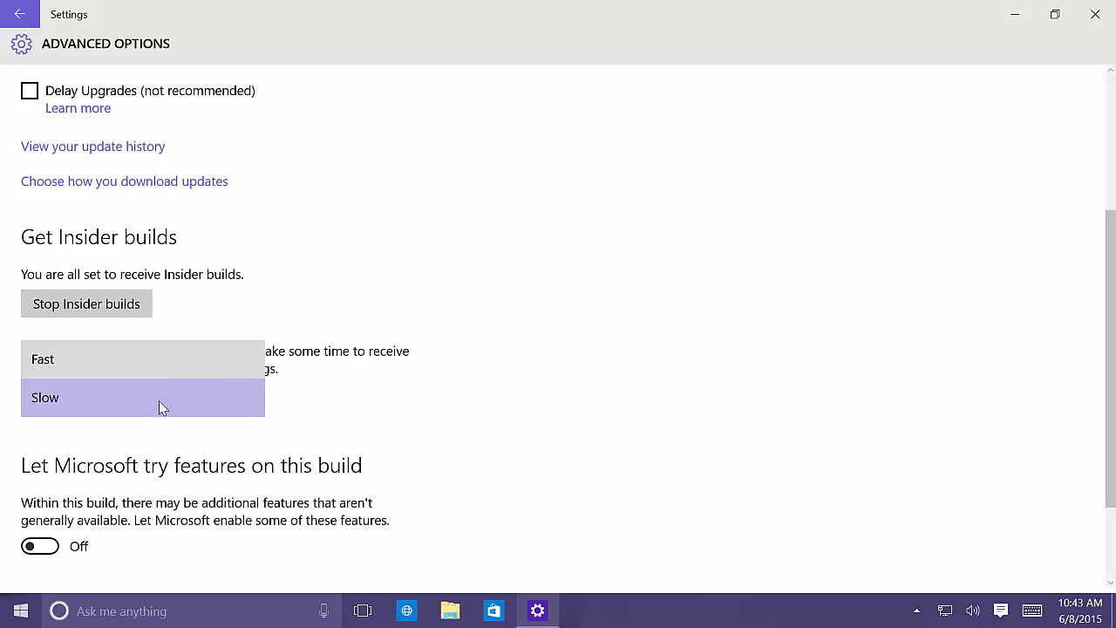
left_click(427, 410)
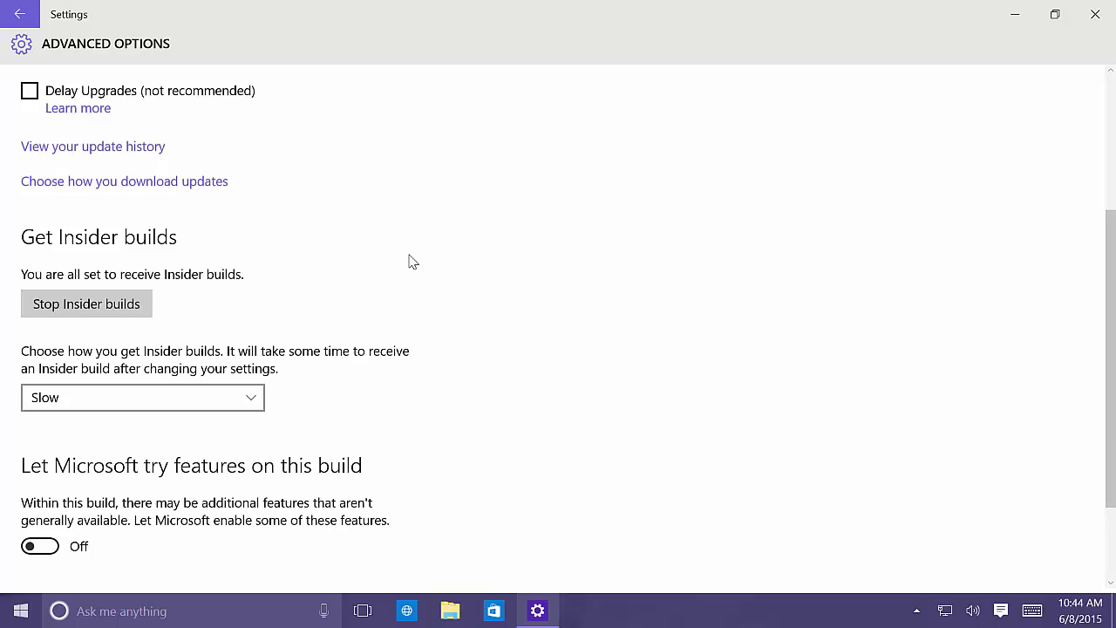
scroll(411, 258, "down", 1)
scroll(413, 259, "down", 1)
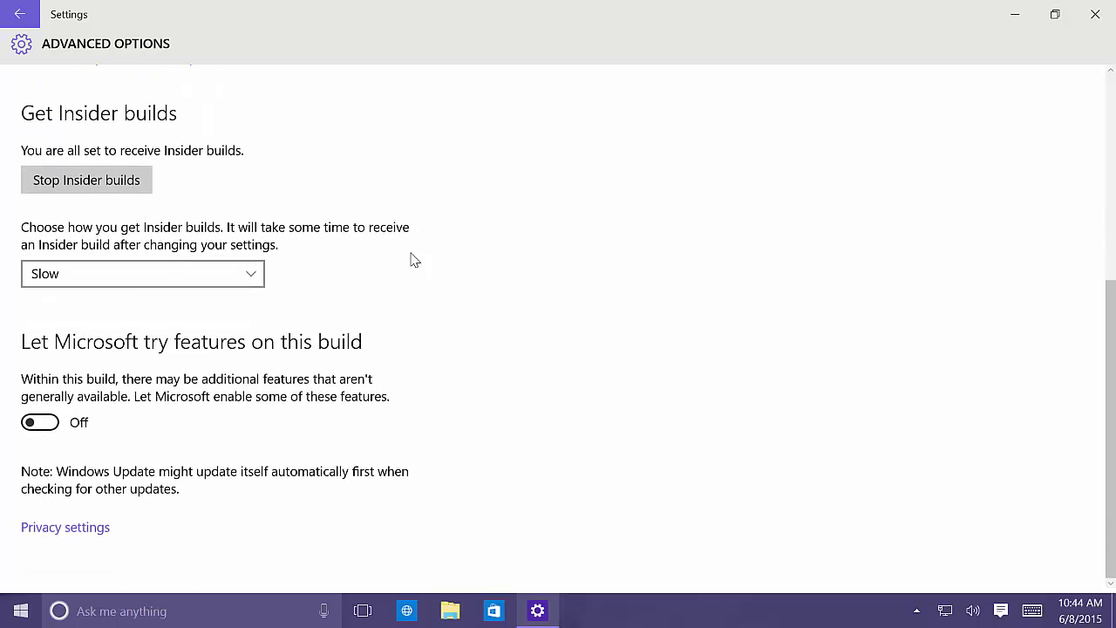
left_click(50, 425)
left_click(50, 425)
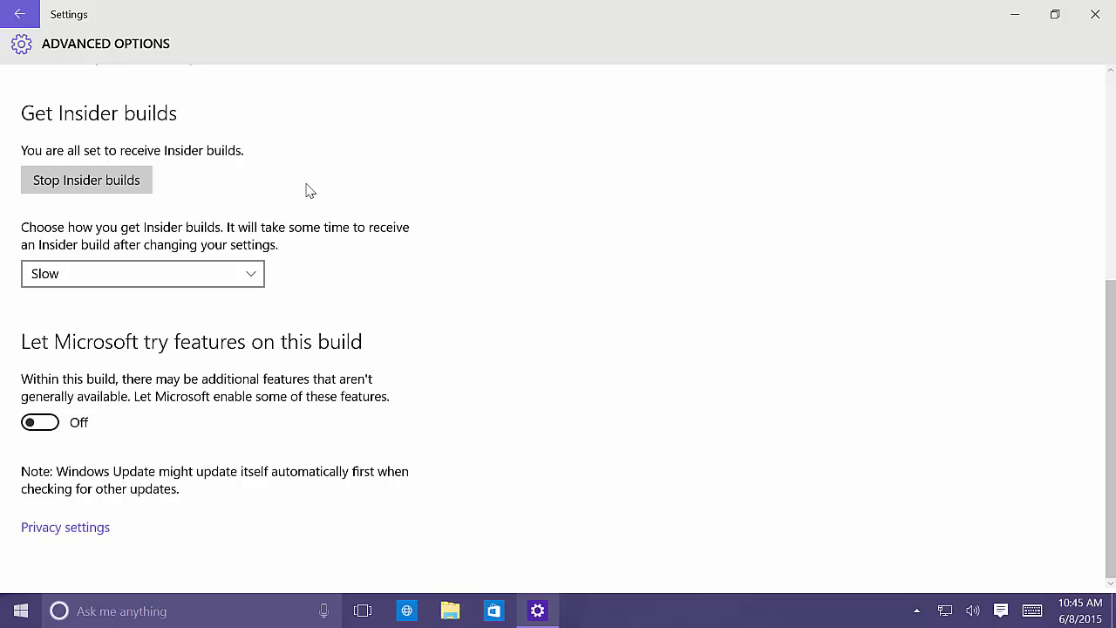
scroll(75, 103, "up", 3)
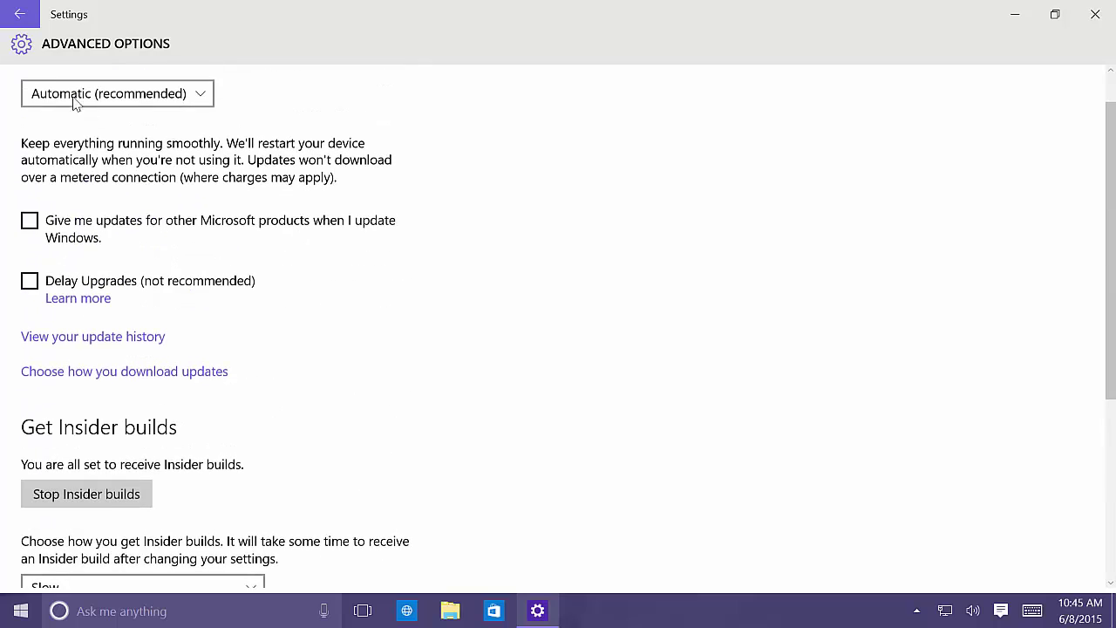
Step: Return to the Settings home, open Privacy, and scroll its left-hand category list down
left_click(21, 15)
left_click(22, 16)
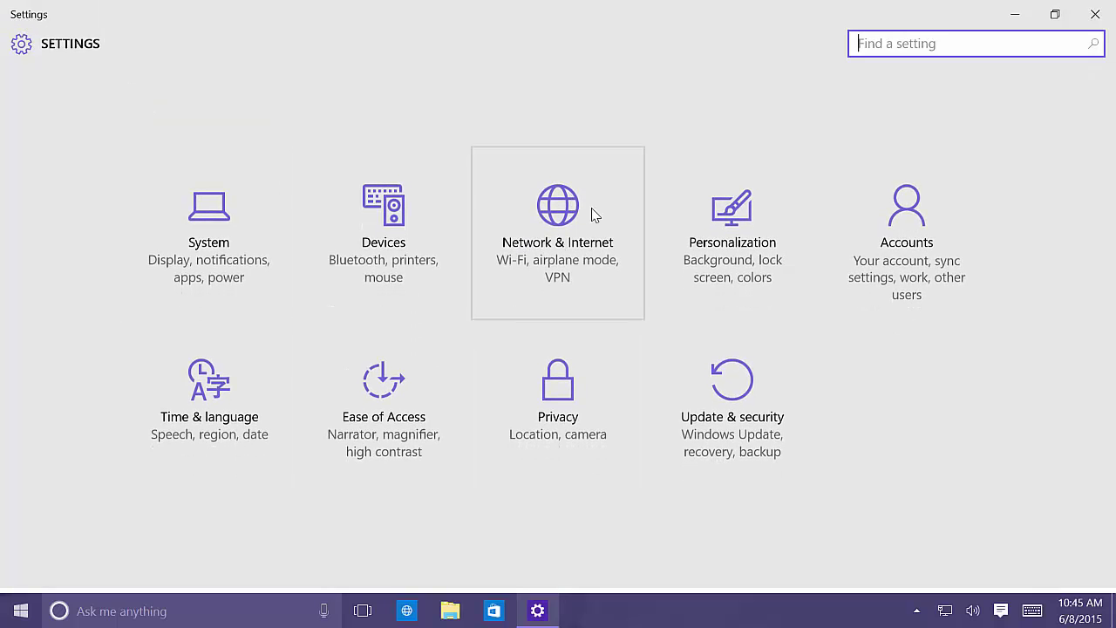
left_click(581, 371)
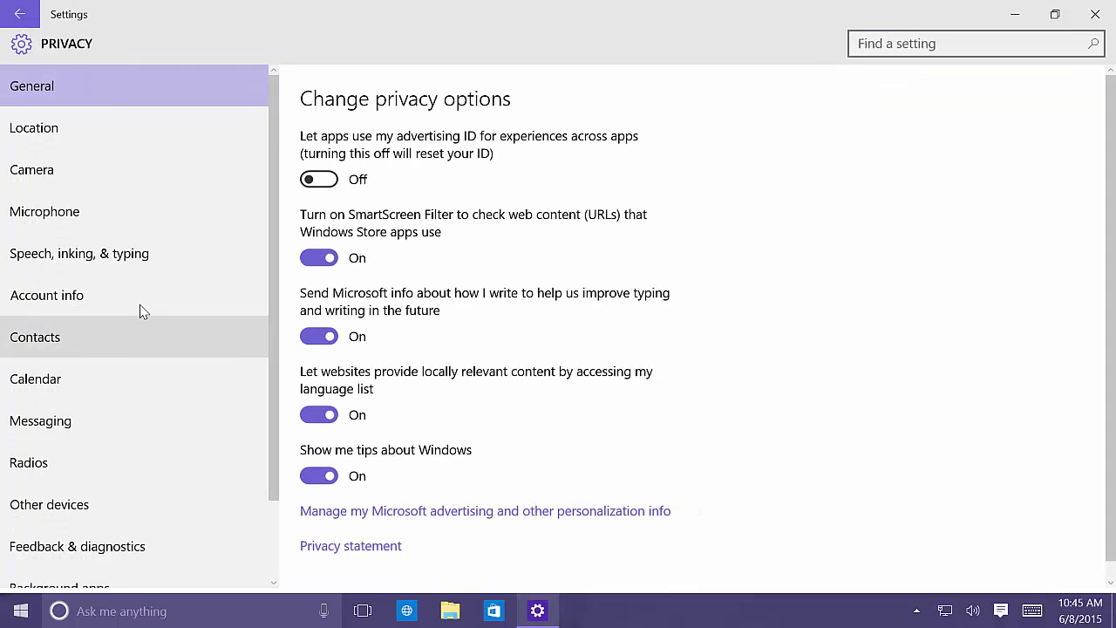
scroll(142, 309, "down", 3)
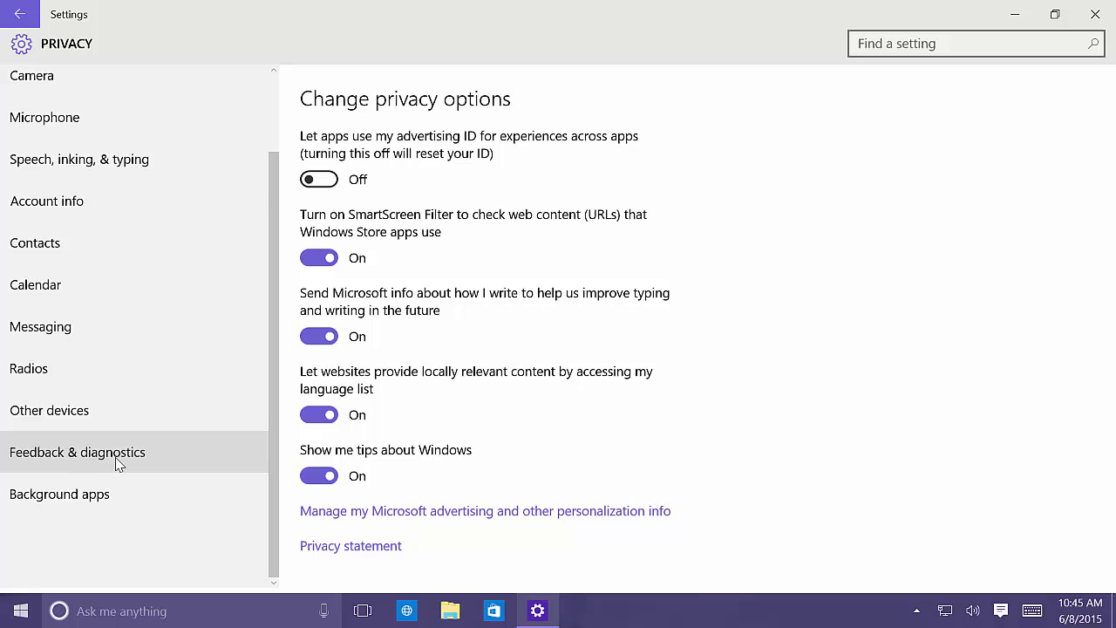
scroll(641, 329, "down", 1)
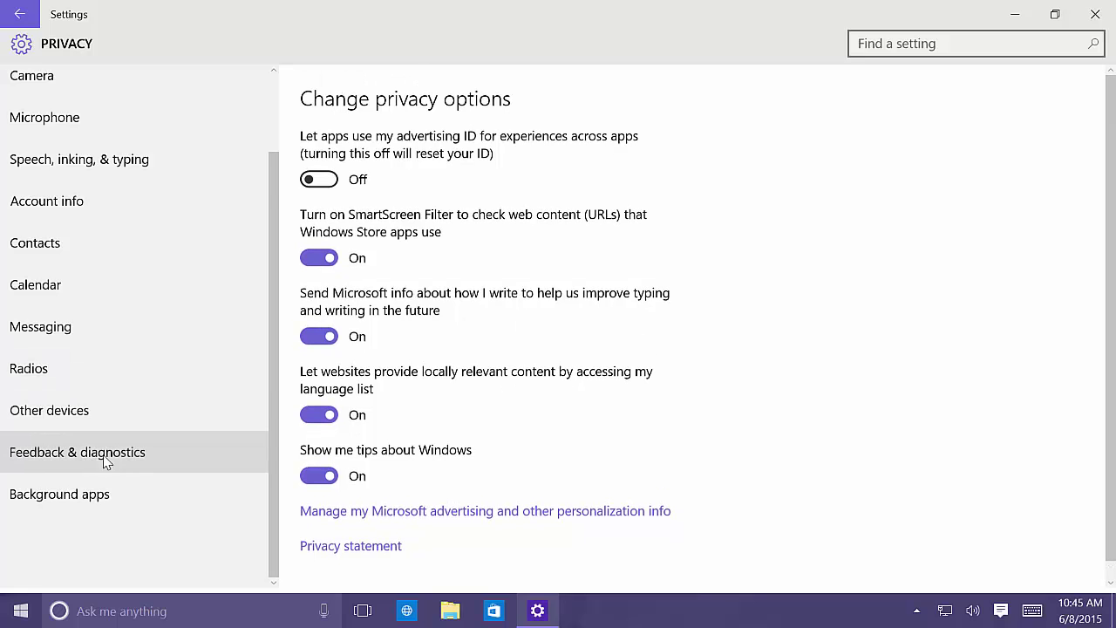
Step: On the Background apps page, switch Maps off and back on, then return to Settings home
left_click(97, 506)
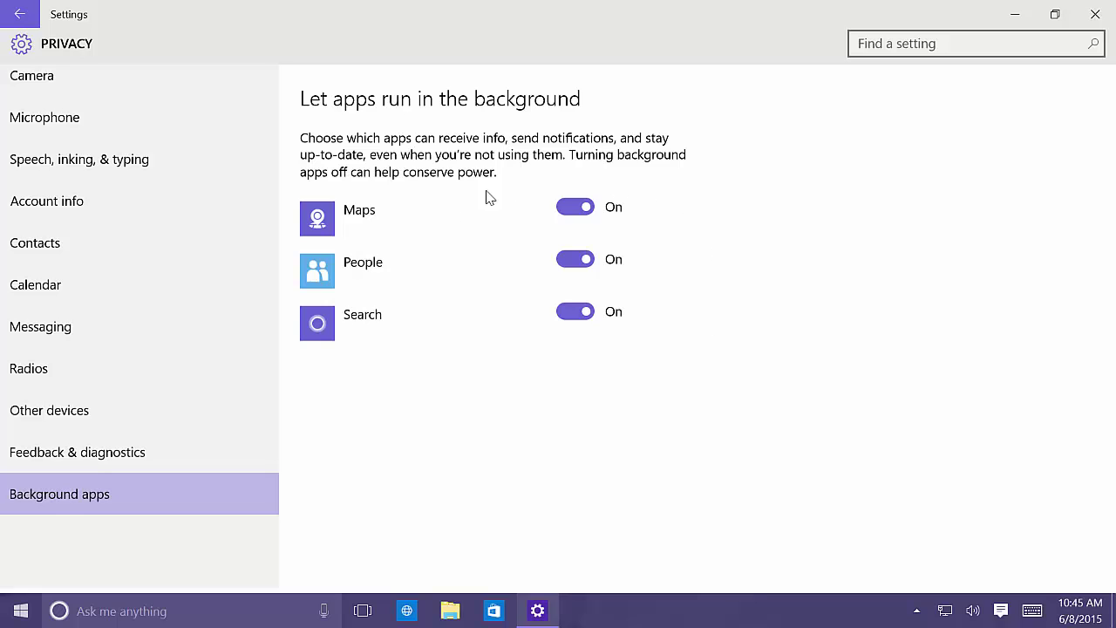
left_click(580, 212)
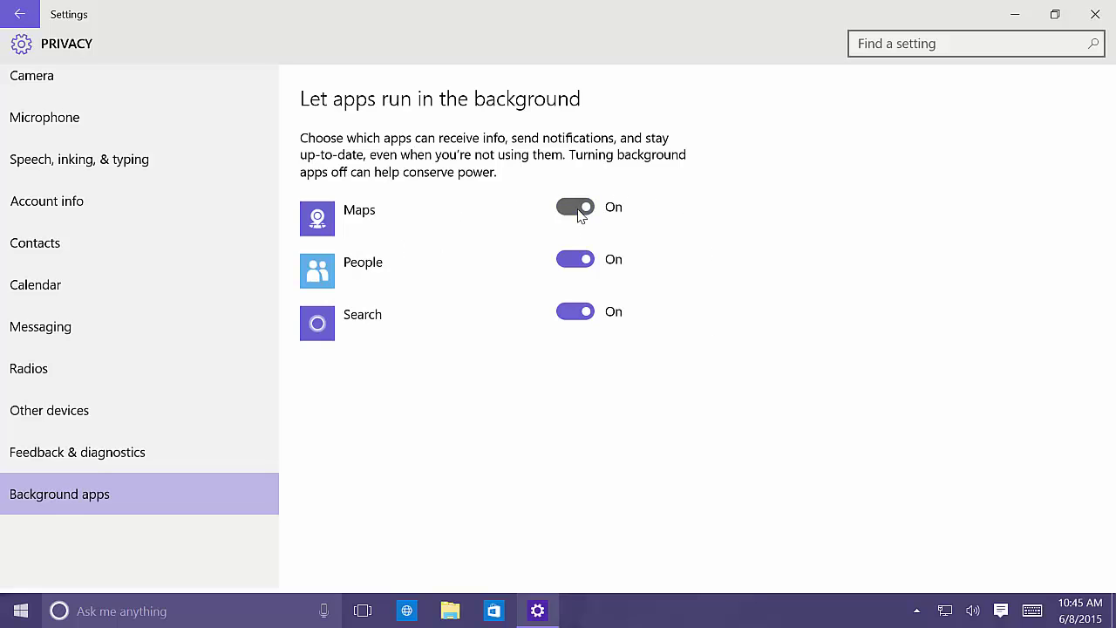
left_click(585, 260)
left_click(20, 17)
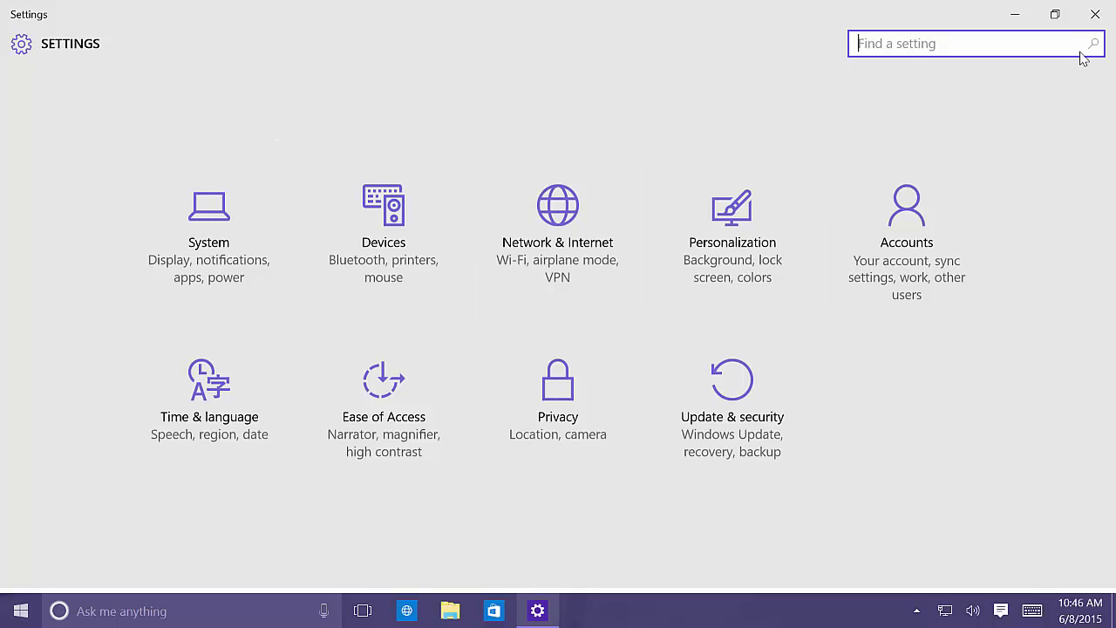
Step: Close Settings, open and close the Store, then launch Project Spartan maximized
left_click(1095, 14)
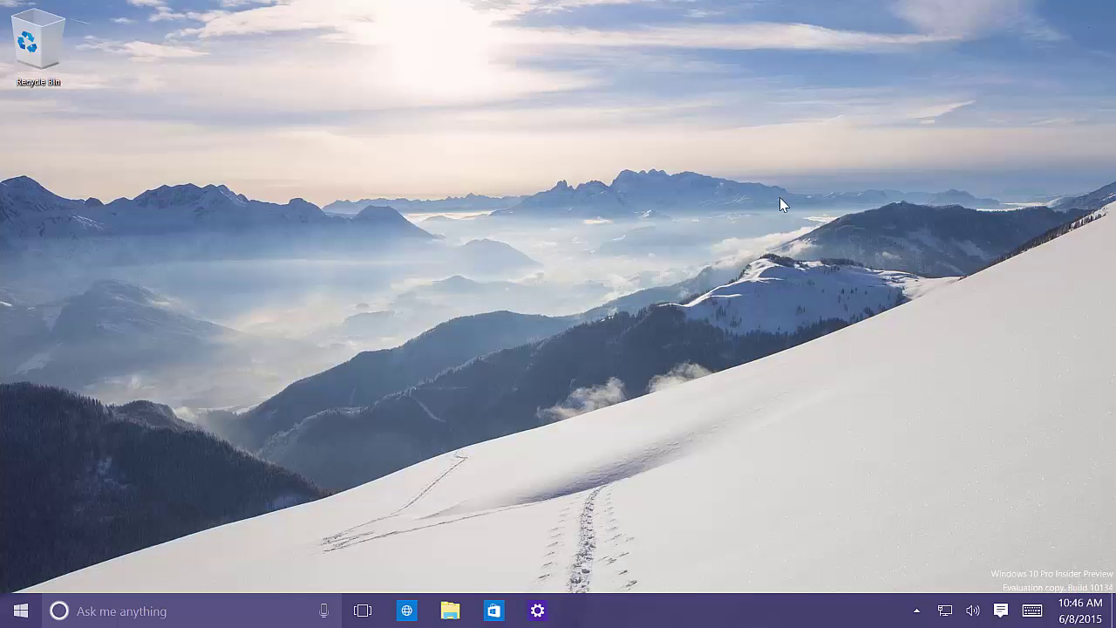
left_click(495, 611)
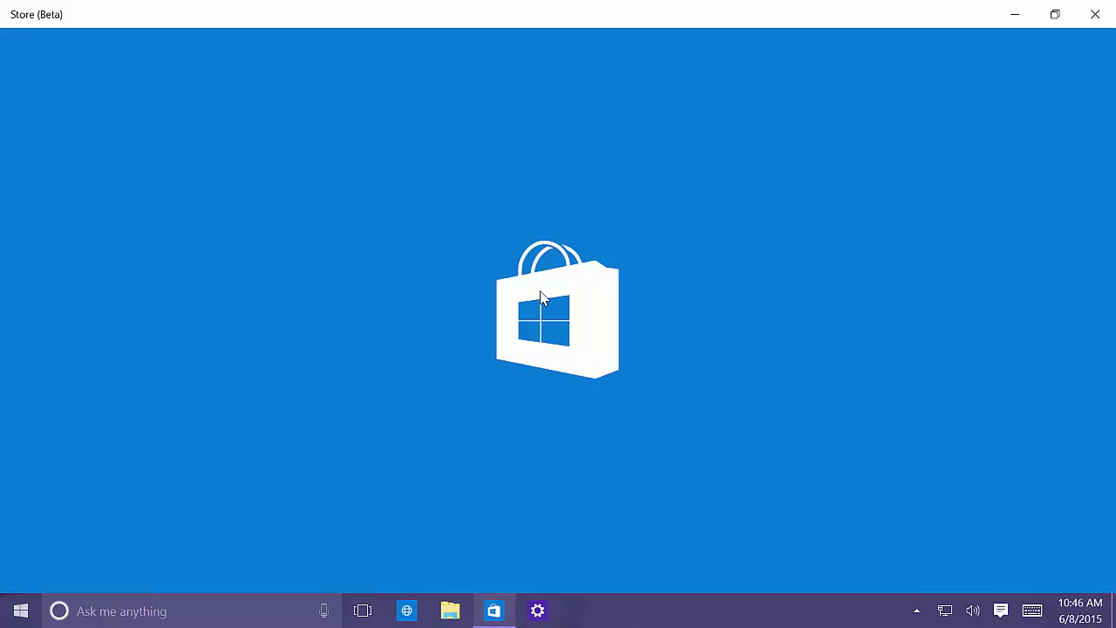
left_click(1095, 16)
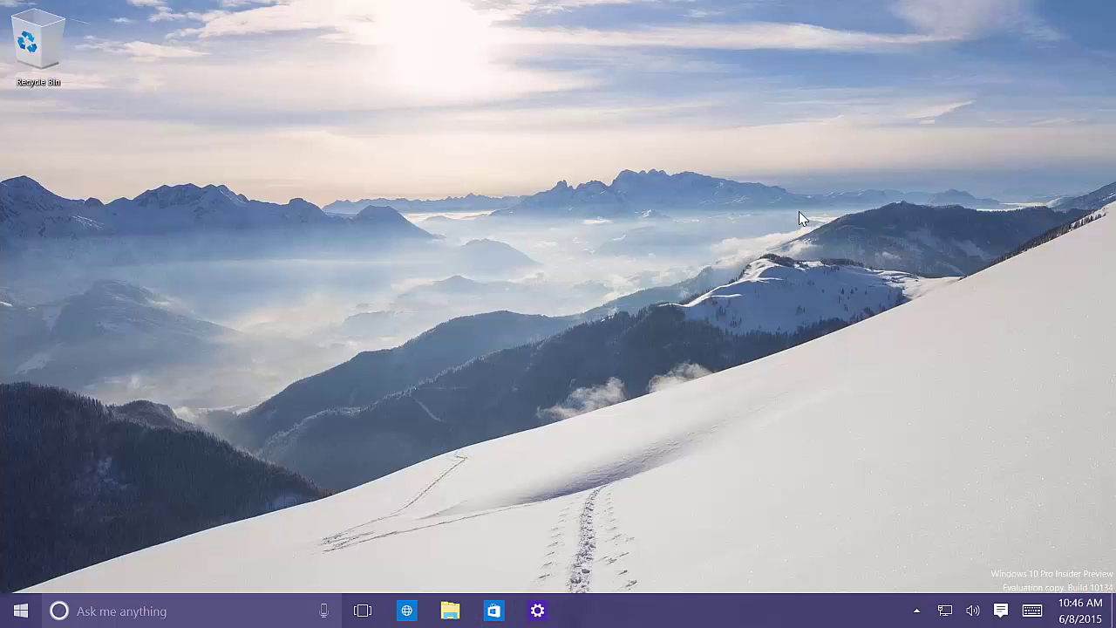
left_click(407, 612)
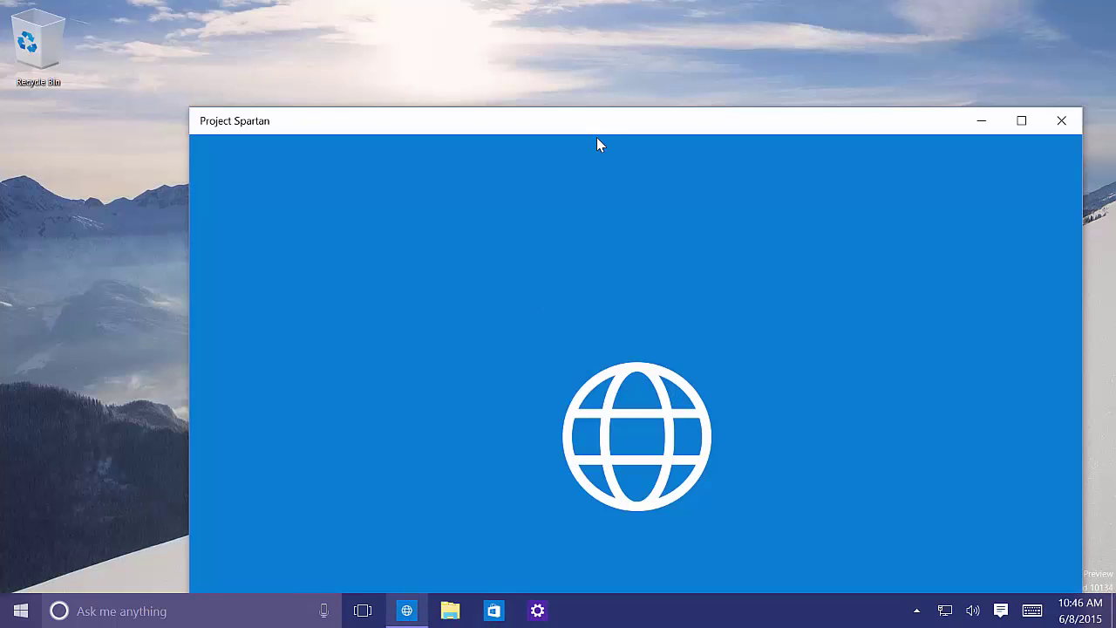
double_click(599, 131)
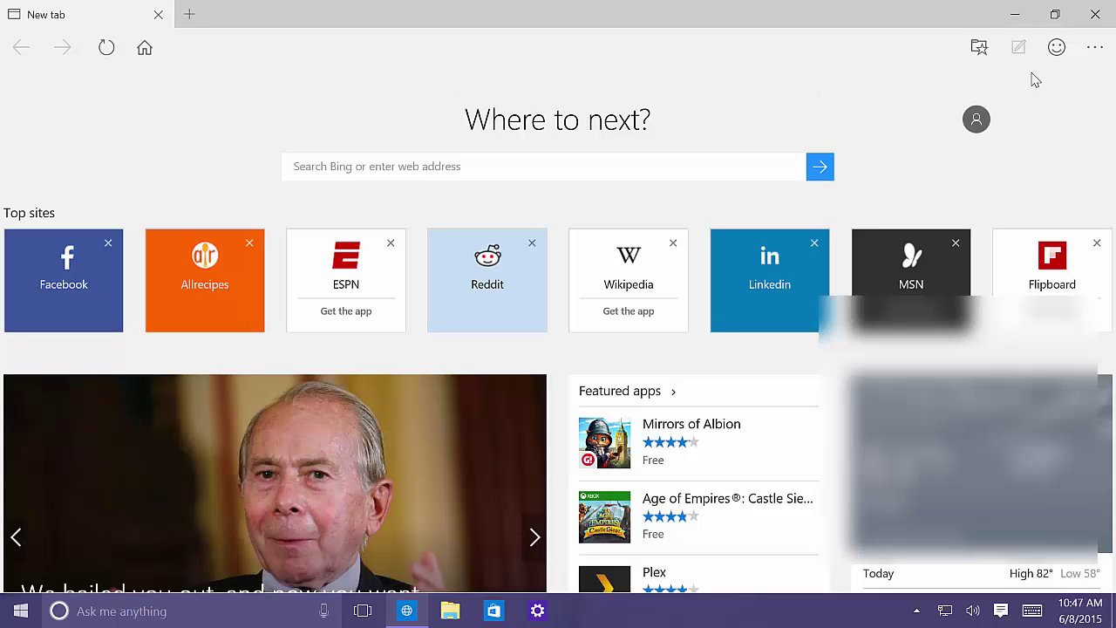
Step: Open Spartan's Settings from More actions and toggle Show the home button off and back on
left_click(1097, 47)
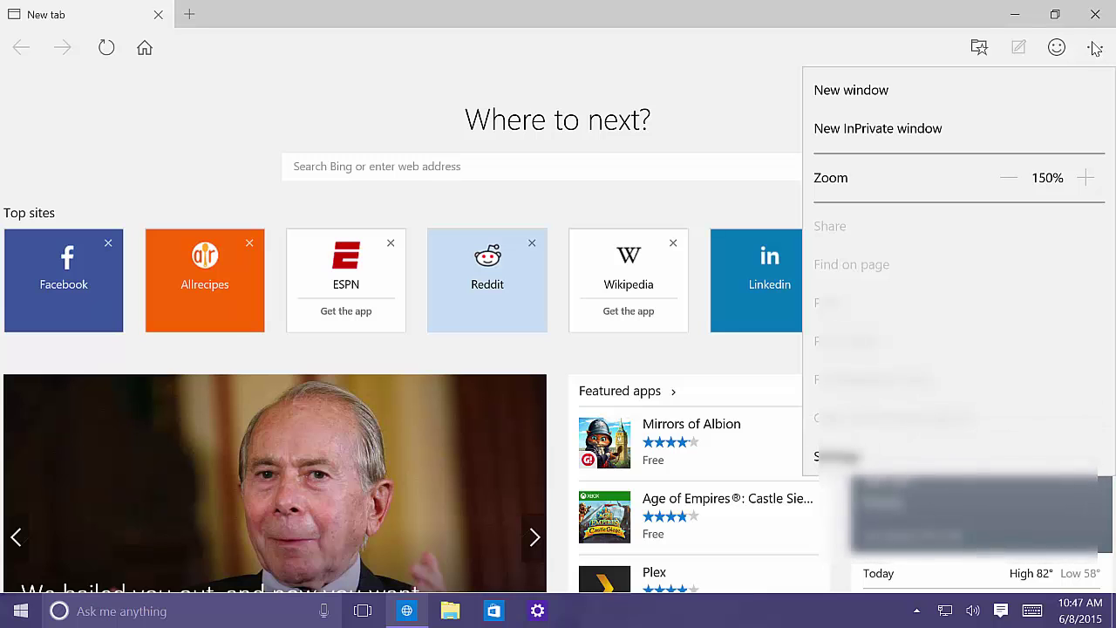
left_click(840, 456)
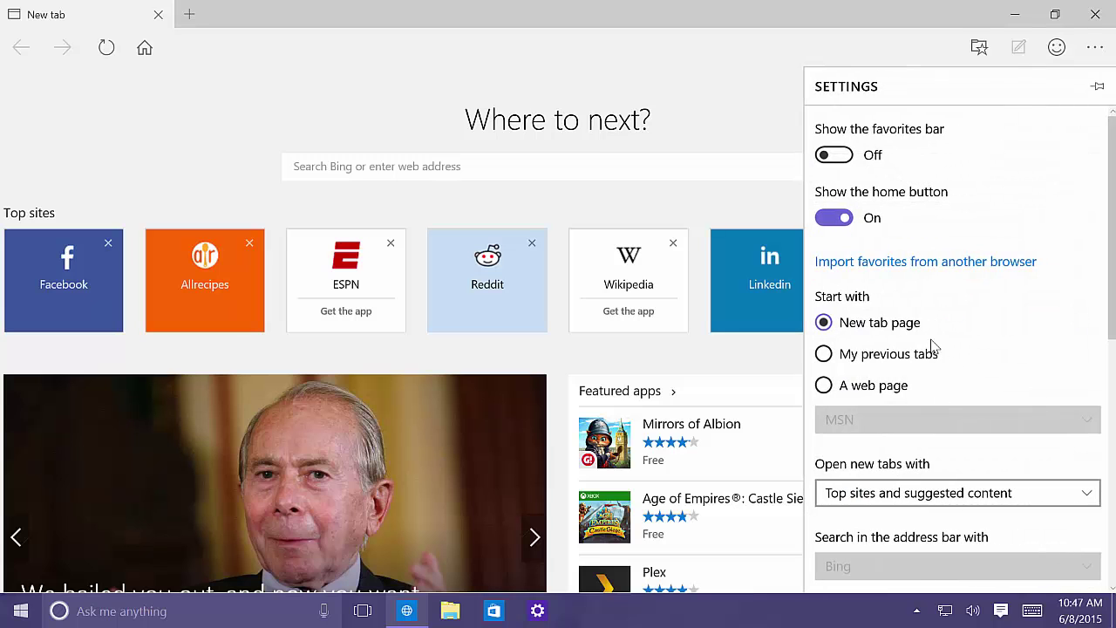
left_click(844, 222)
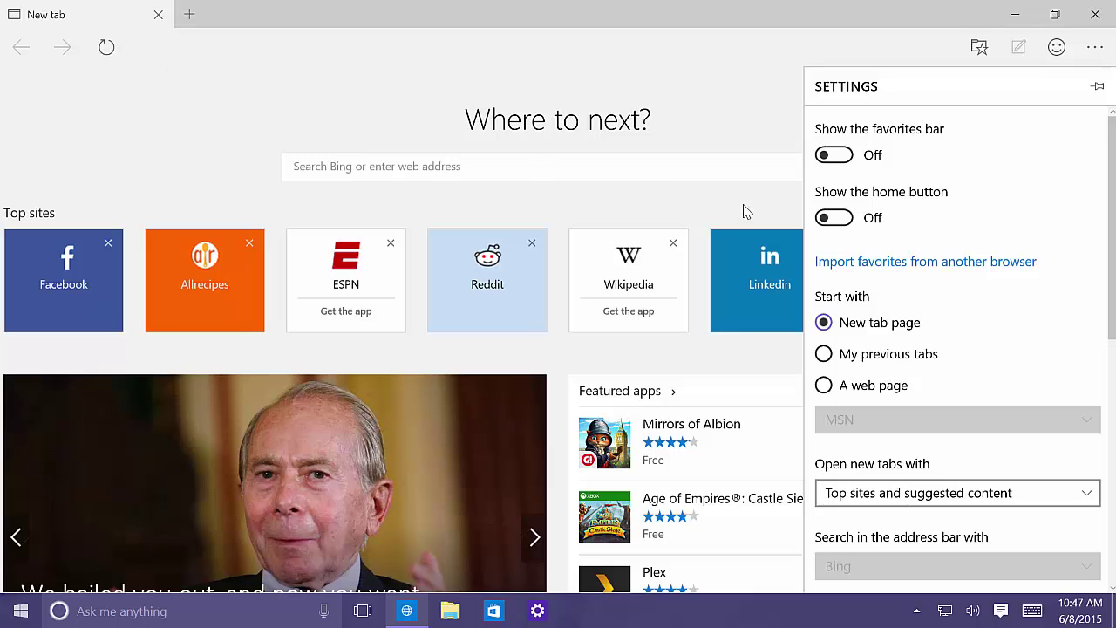
left_click(834, 218)
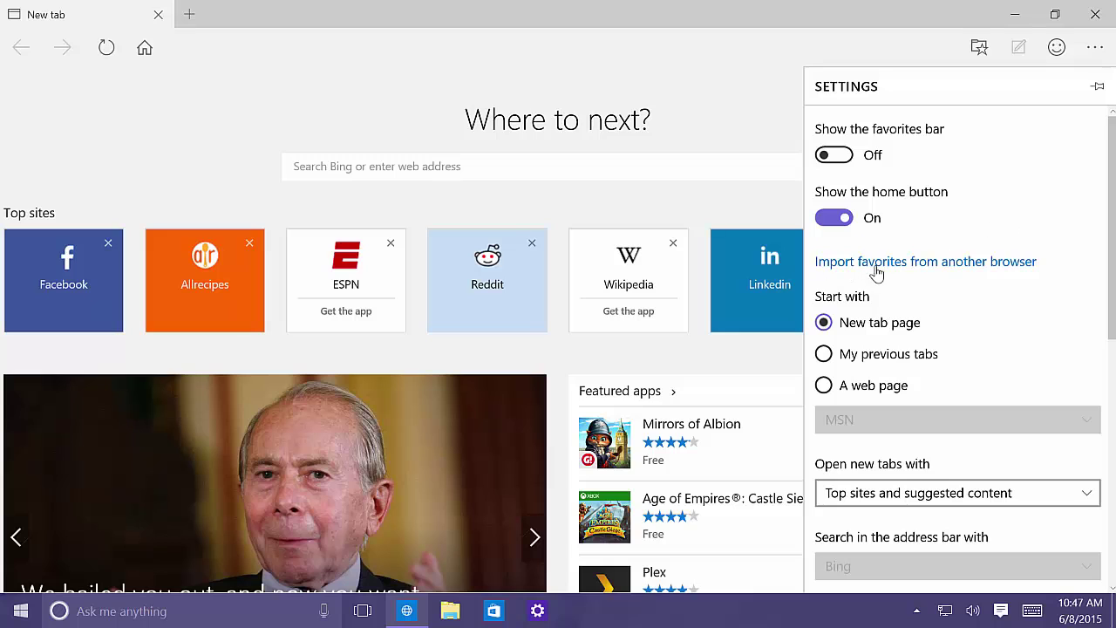
Step: View the Import favorites options, then go back and scroll Settings down to About this app
left_click(959, 262)
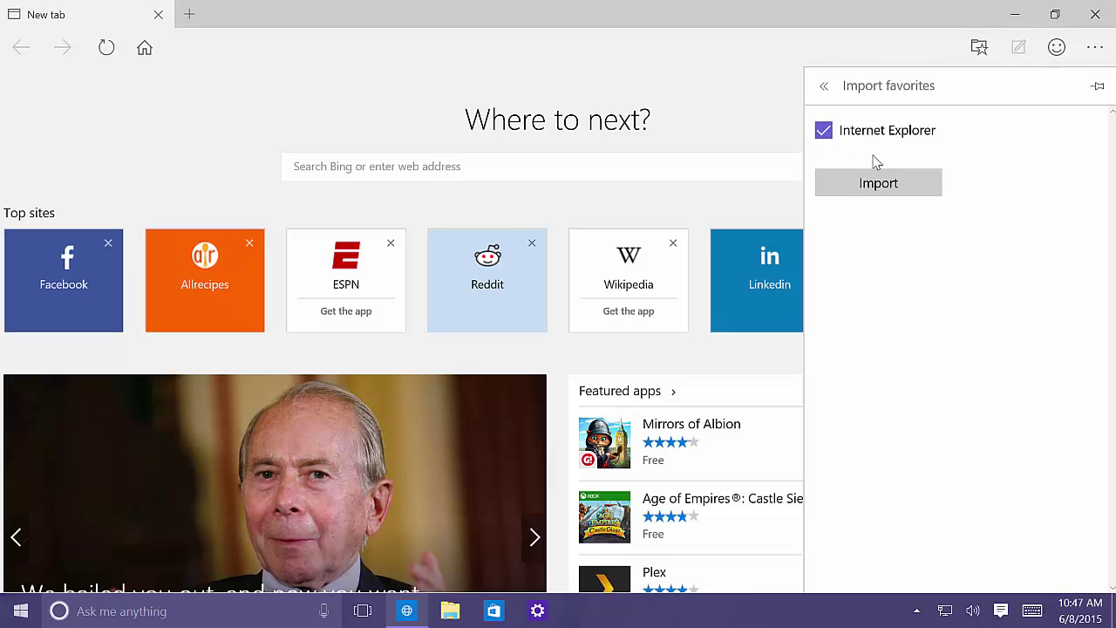
left_click(825, 89)
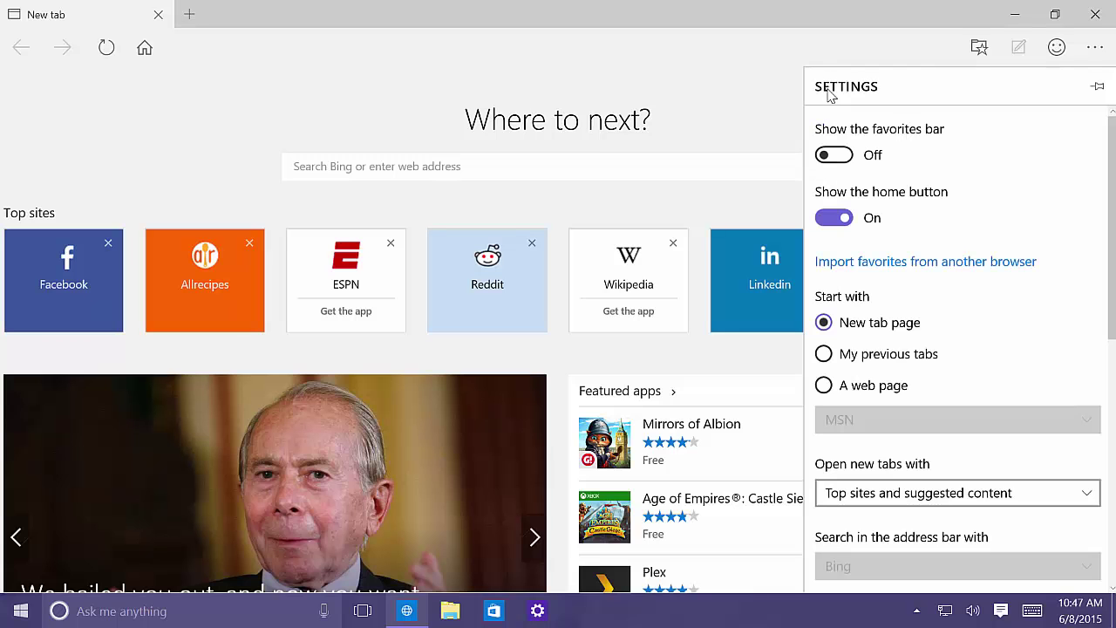
scroll(989, 174, "down", 10)
scroll(988, 175, "down", 1)
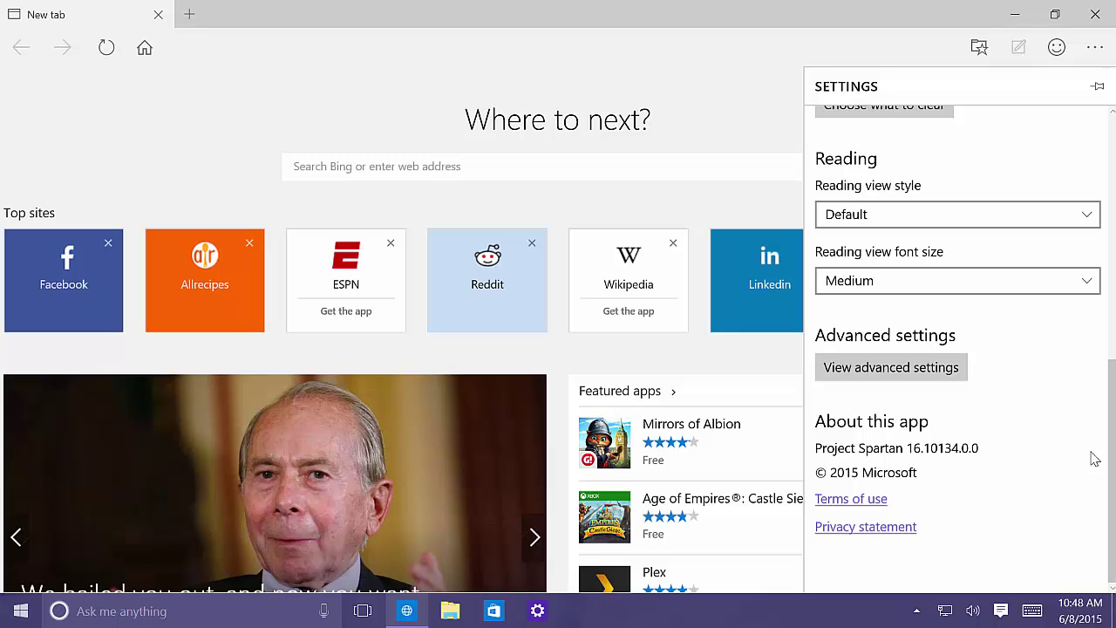
Step: Scroll the Settings pane back up and close Project Spartan
scroll(1090, 436, "up", 6)
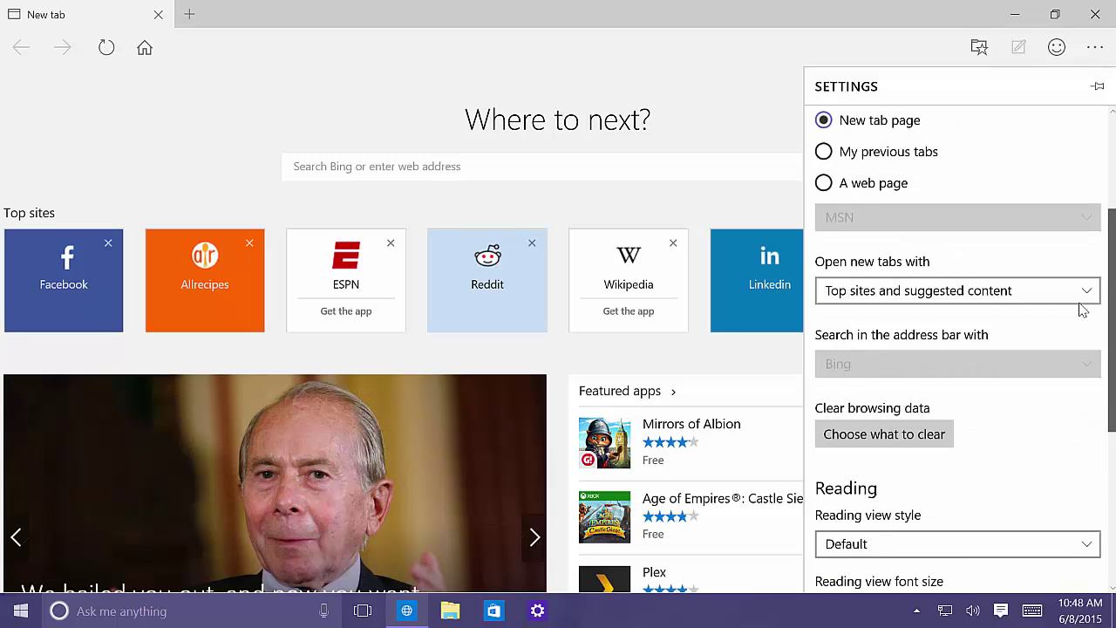
left_click(1094, 15)
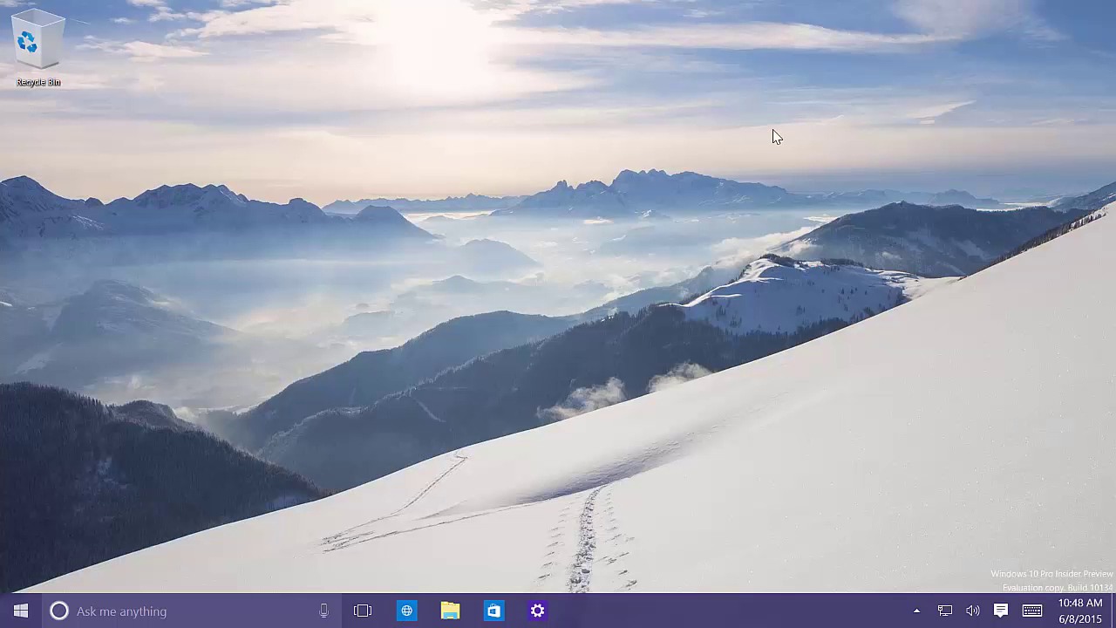